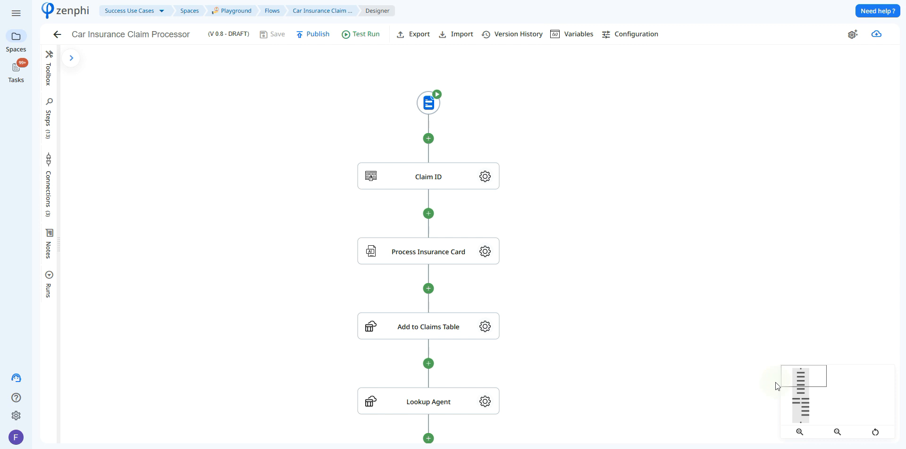
- Open the form trigger's form builder and review the Insurance Claim Submission form's questions, then close it
{"action": "left_click", "coordinate": [429, 104]}
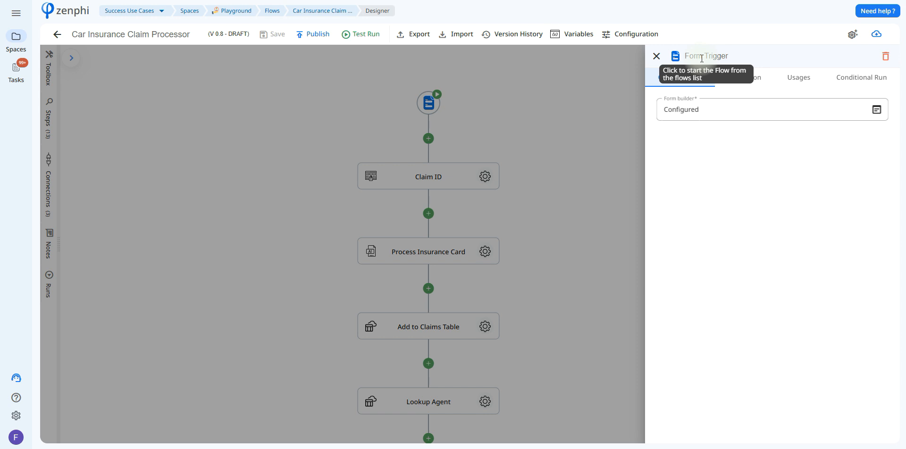
{"action": "left_click", "coordinate": [876, 110]}
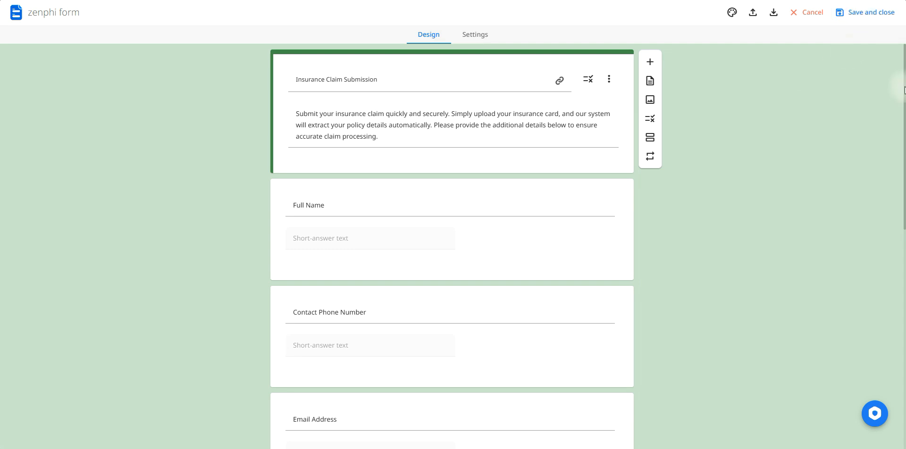
{"action": "left_click_drag", "start_coordinate": [903, 93], "coordinate": [904, 287]}
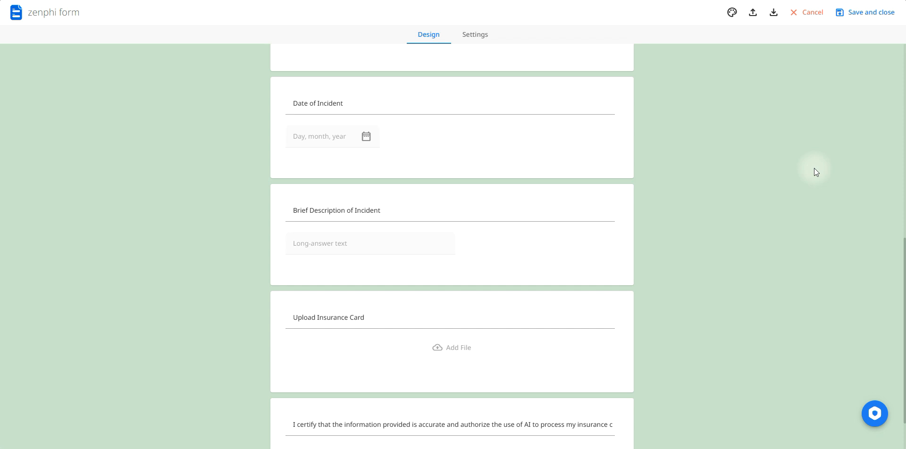
{"action": "left_click", "coordinate": [867, 12]}
- Inspect the Claim ID step's GUID format setting
{"action": "left_click", "coordinate": [486, 177]}
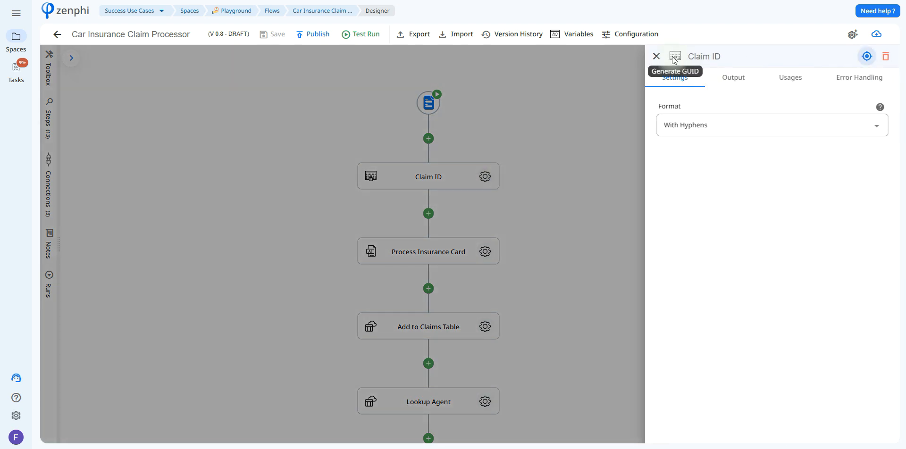
{"action": "left_click", "coordinate": [577, 133]}
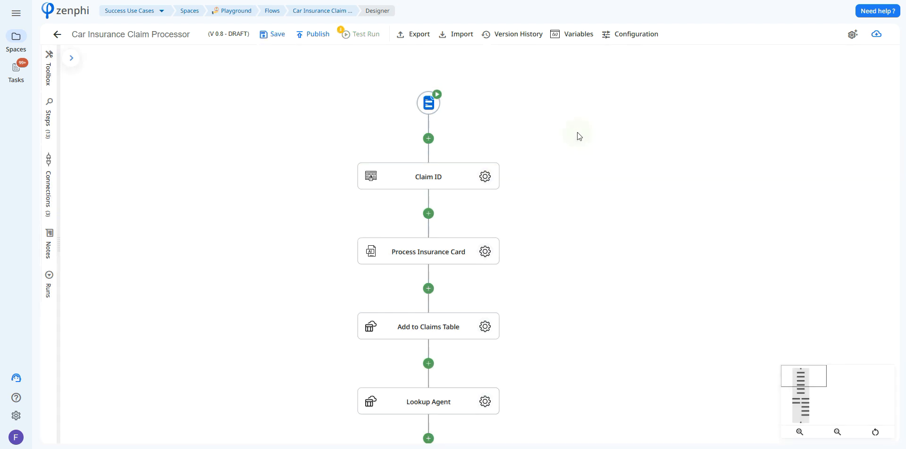
- Open the Process Insurance Card step's Insurance Claims AI model and examine its labelled fields on the sample card
{"action": "scroll", "coordinate": [566, 235], "scroll_direction": "down", "scroll_amount": 2}
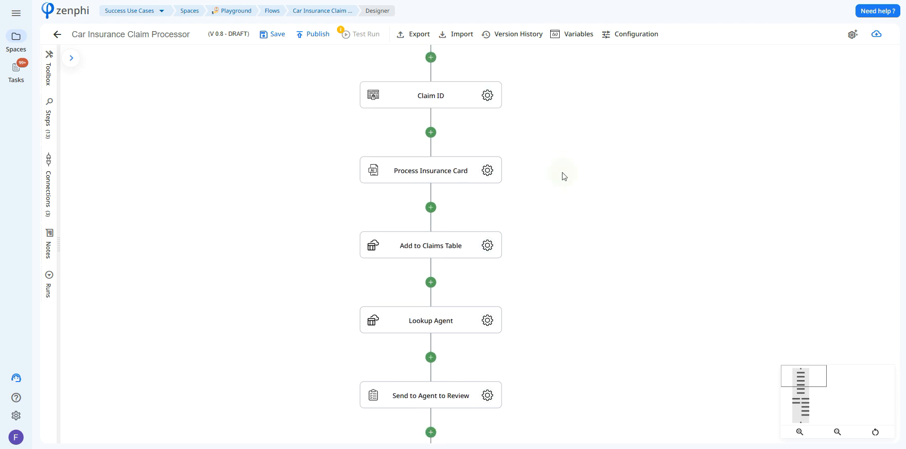
{"action": "left_click", "coordinate": [488, 174]}
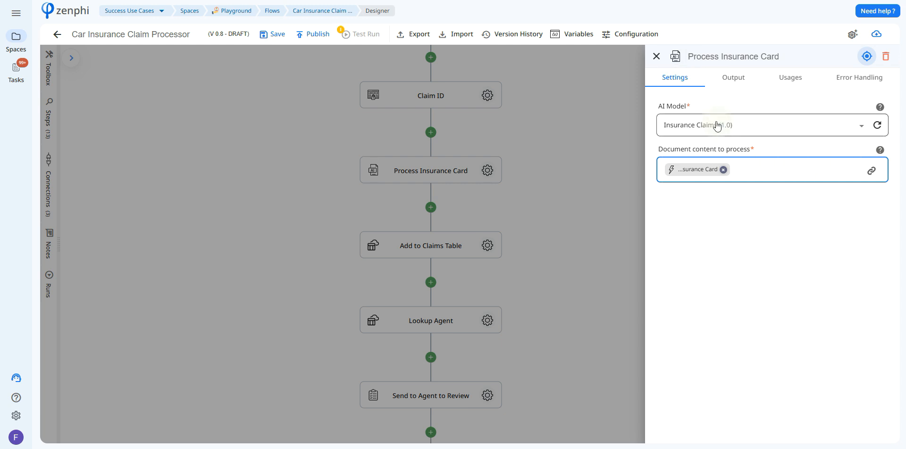
{"action": "left_click", "coordinate": [872, 177]}
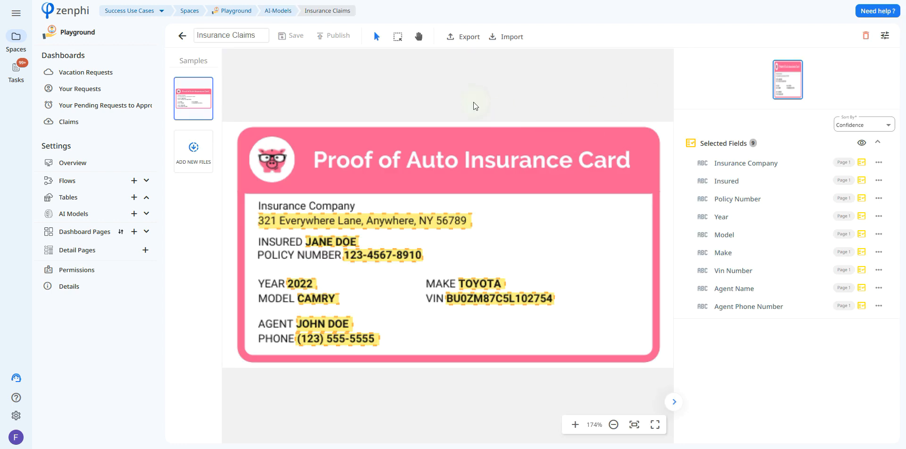
{"action": "mouse_move", "coordinate": [445, 222]}
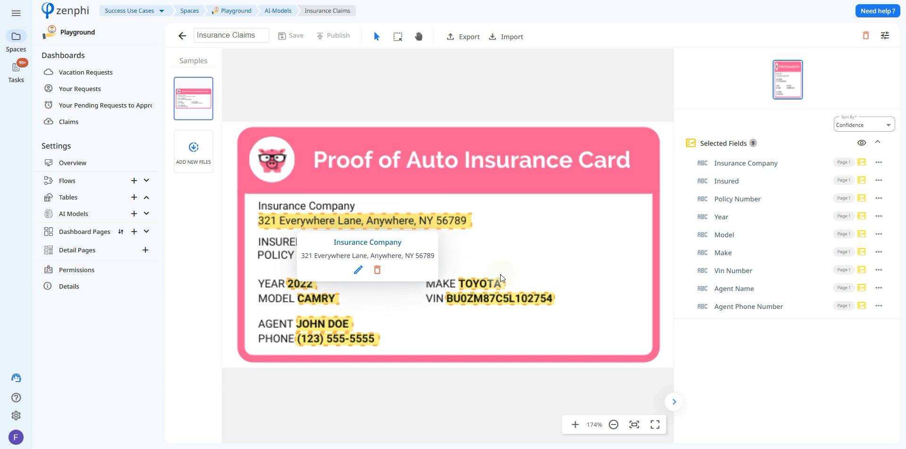
{"action": "mouse_move", "coordinate": [398, 256]}
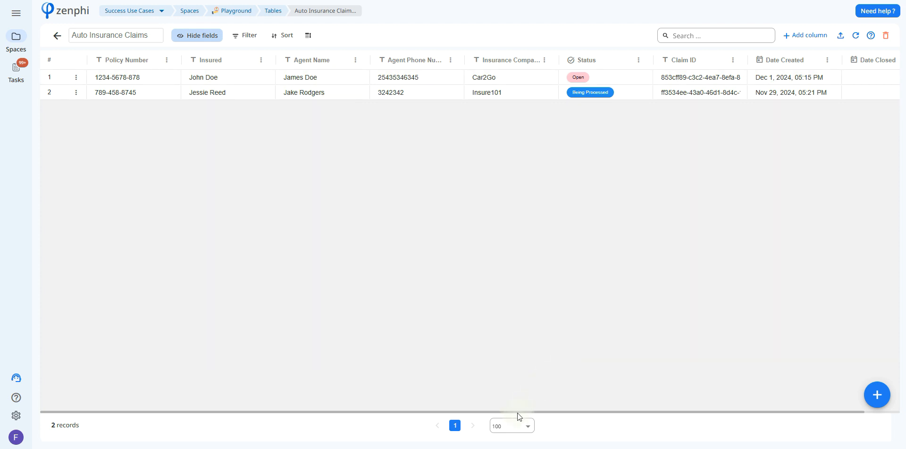
- Review the Auto Insurance Claims table and the Add to Claims Table step's field mappings and their source tokens
{"action": "left_click_drag", "start_coordinate": [520, 411], "coordinate": [642, 380]}
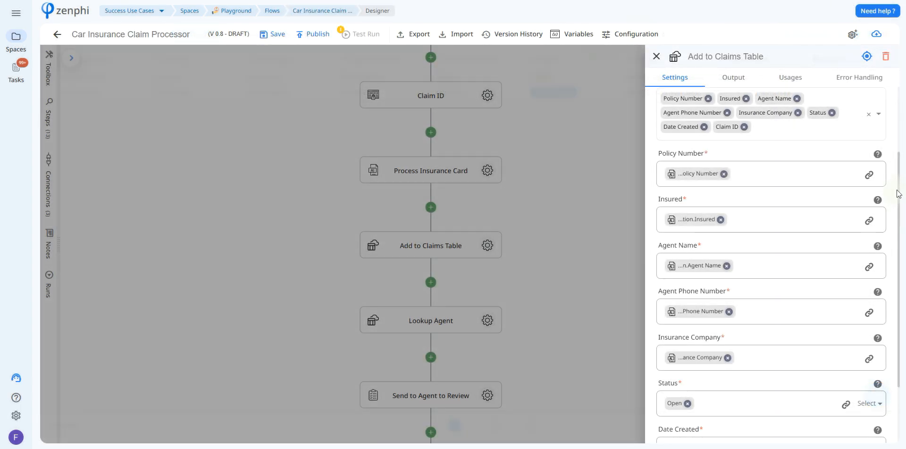
{"action": "scroll", "coordinate": [879, 149], "scroll_direction": "up", "scroll_amount": 2}
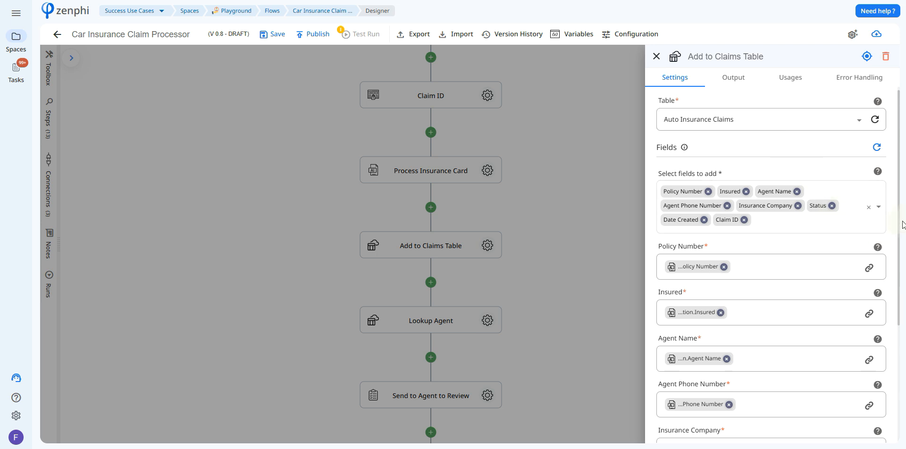
{"action": "left_click_drag", "start_coordinate": [900, 224], "coordinate": [904, 297]}
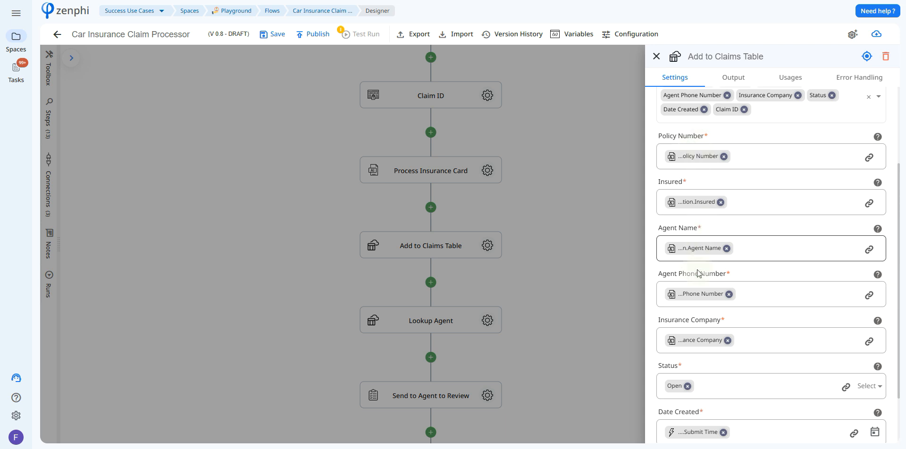
{"action": "left_click", "coordinate": [869, 249]}
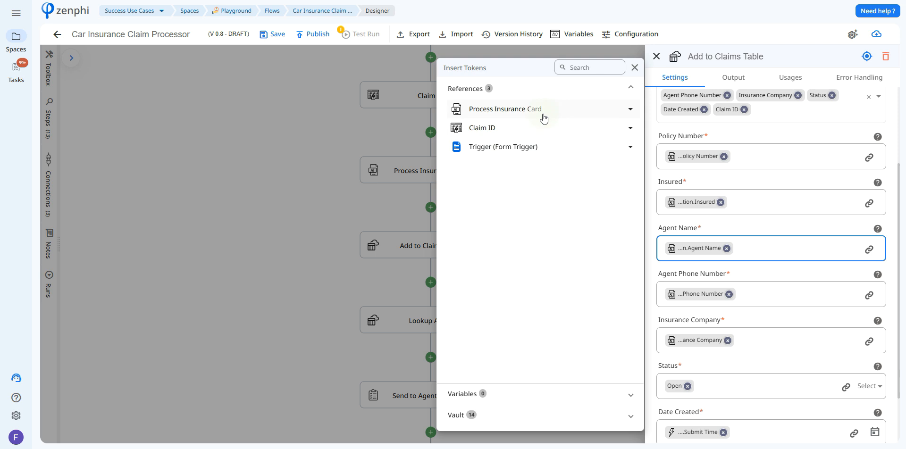
{"action": "left_click", "coordinate": [543, 111]}
{"action": "left_click", "coordinate": [537, 128]}
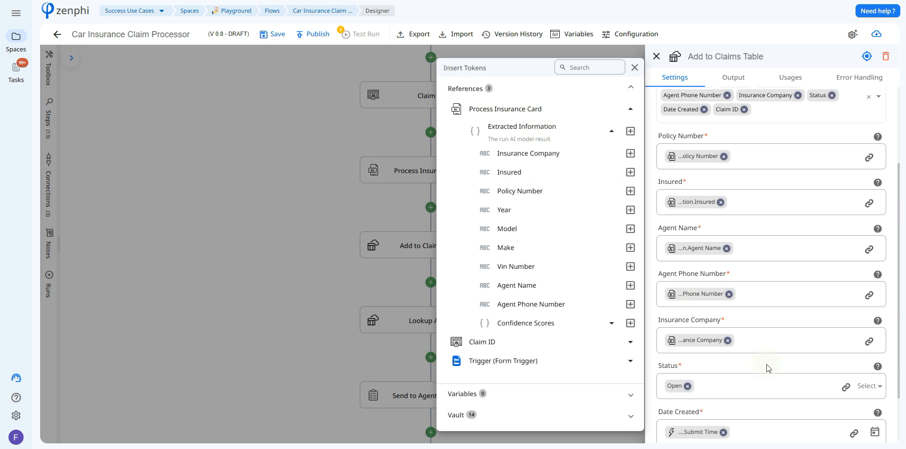
{"action": "left_click", "coordinate": [842, 361]}
{"action": "left_click_drag", "start_coordinate": [898, 338], "coordinate": [748, 389]}
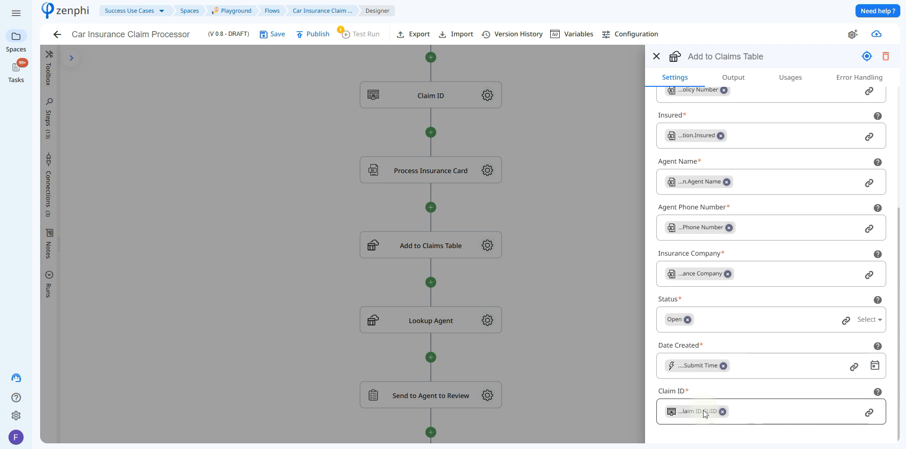
{"action": "mouse_move", "coordinate": [703, 411]}
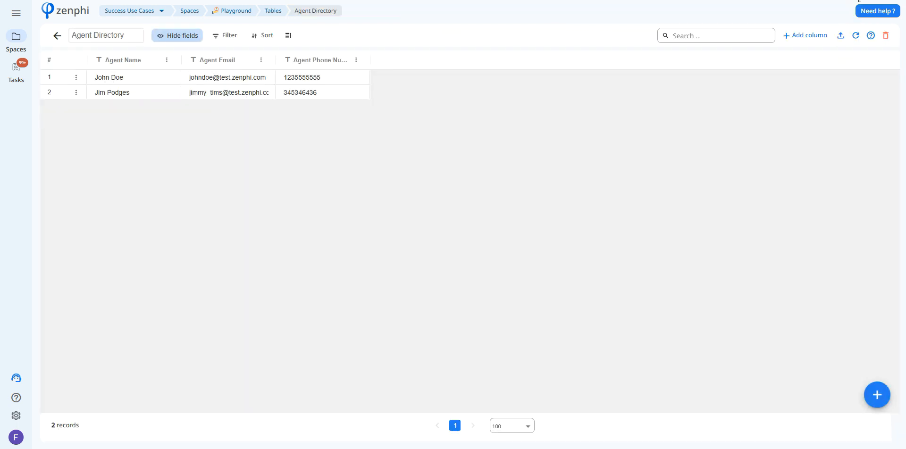
- Examine the Agent Directory table and the Lookup Agent step's condition and its Agent Name token source
{"action": "left_click", "coordinate": [745, 38]}
{"action": "left_click", "coordinate": [851, 1]}
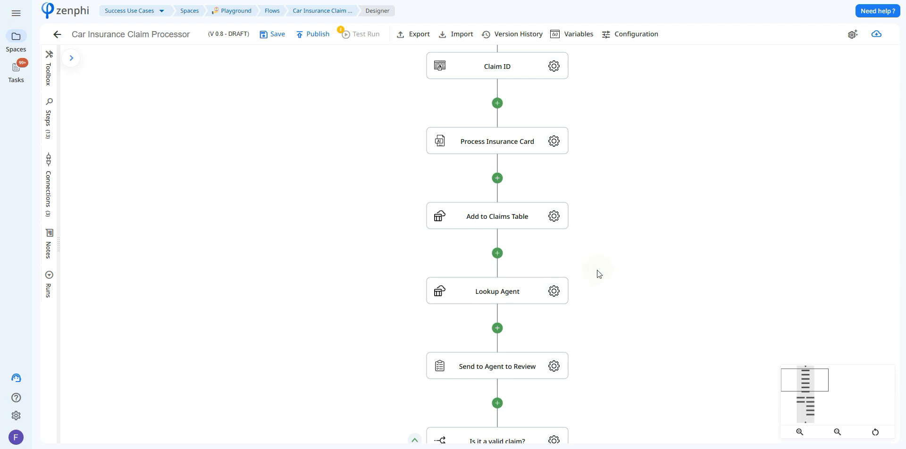
{"action": "left_click", "coordinate": [561, 292]}
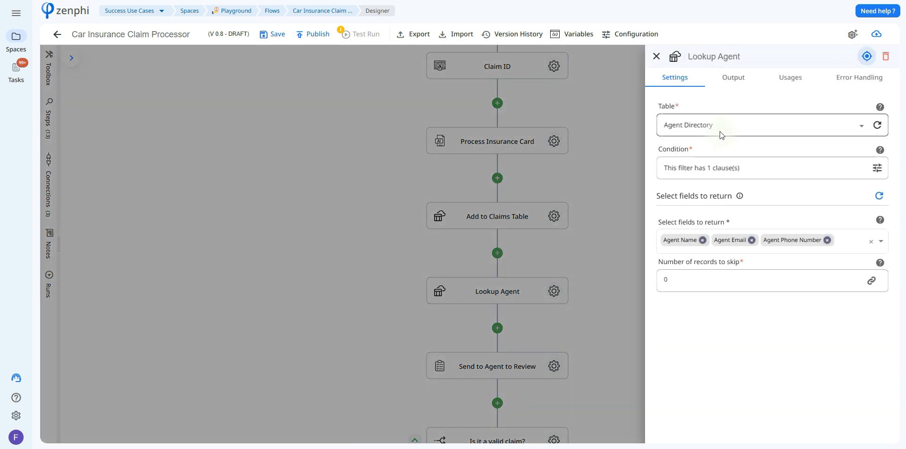
{"action": "left_click", "coordinate": [877, 168]}
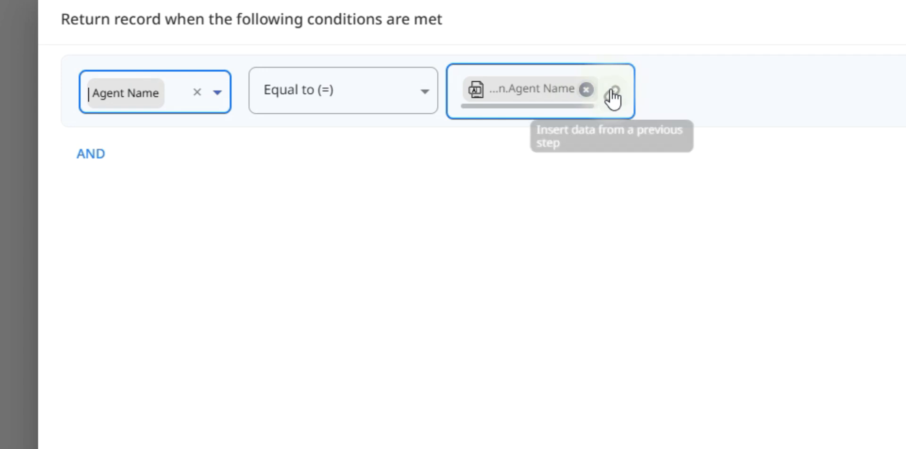
{"action": "left_click", "coordinate": [614, 93]}
{"action": "left_click", "coordinate": [593, 142]}
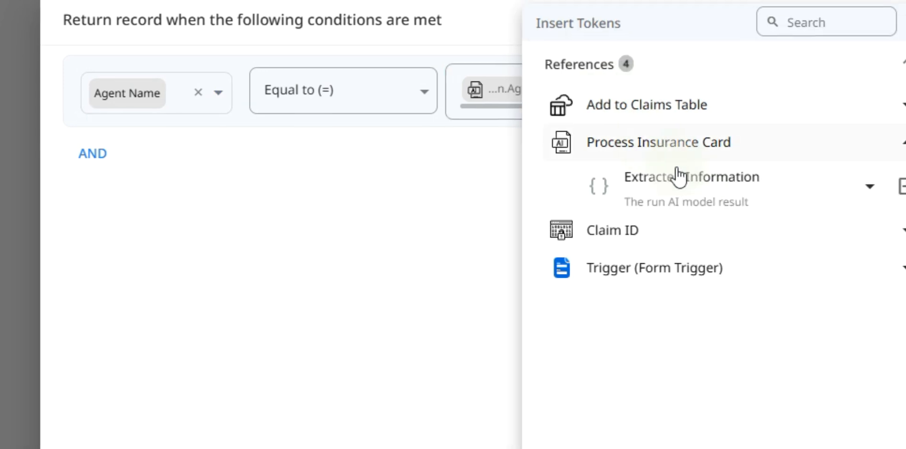
{"action": "left_click", "coordinate": [594, 174]}
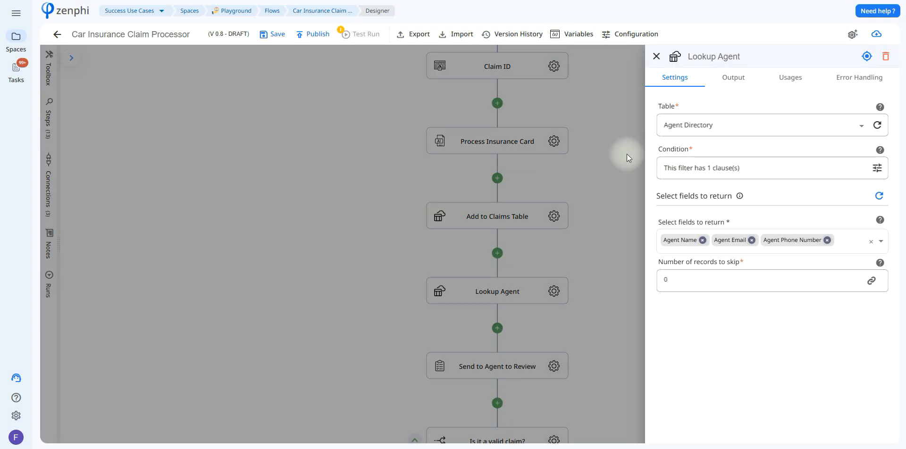
- Inspect the Lookup Agent step's output record fields
{"action": "left_click", "coordinate": [727, 87]}
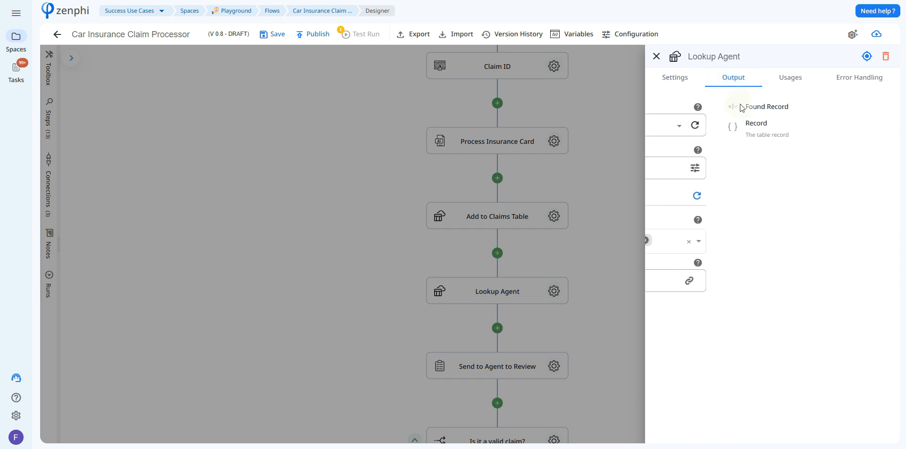
{"action": "left_click", "coordinate": [753, 139]}
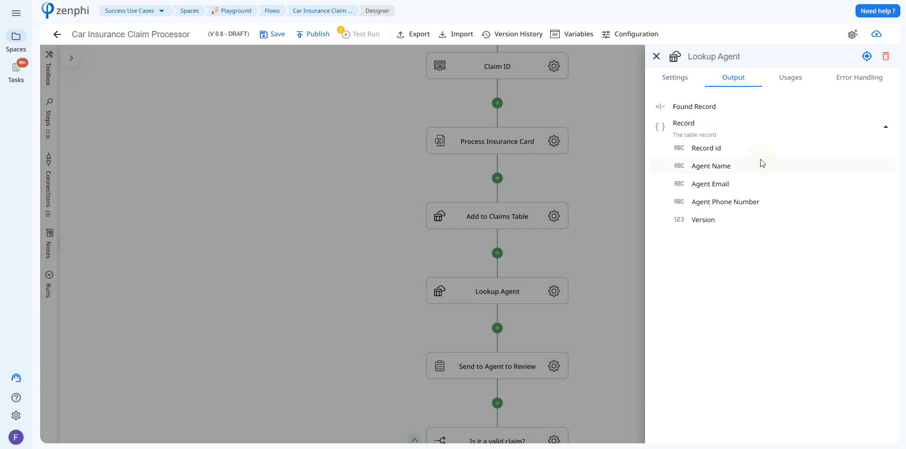
{"action": "left_click", "coordinate": [629, 166]}
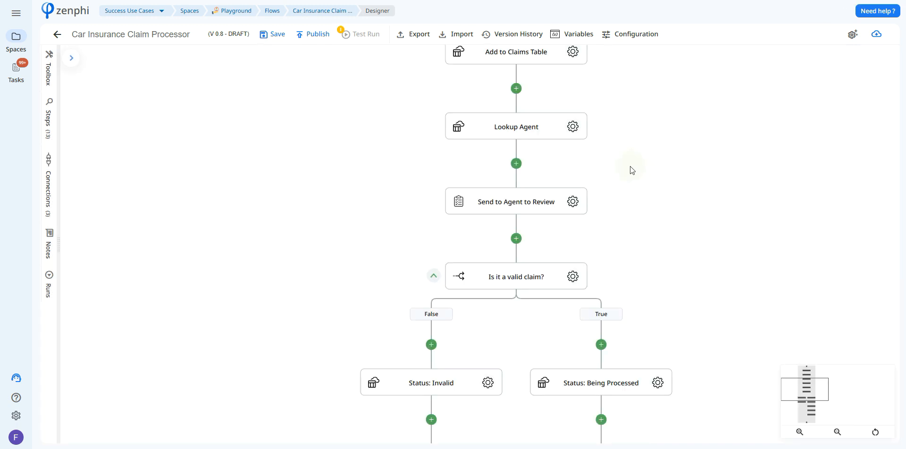
- Review the Send to Agent to Review task's name, outcomes, email, attachment and expiry settings
{"action": "left_click", "coordinate": [572, 202]}
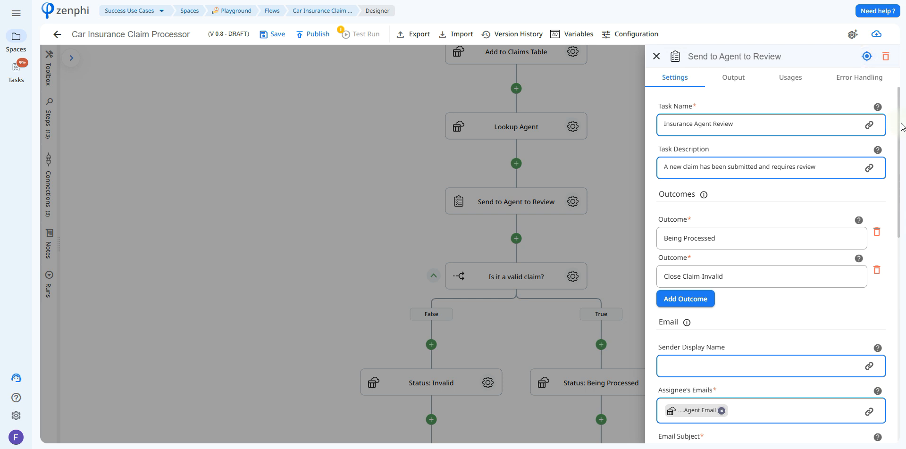
{"action": "left_click_drag", "start_coordinate": [899, 129], "coordinate": [898, 134]}
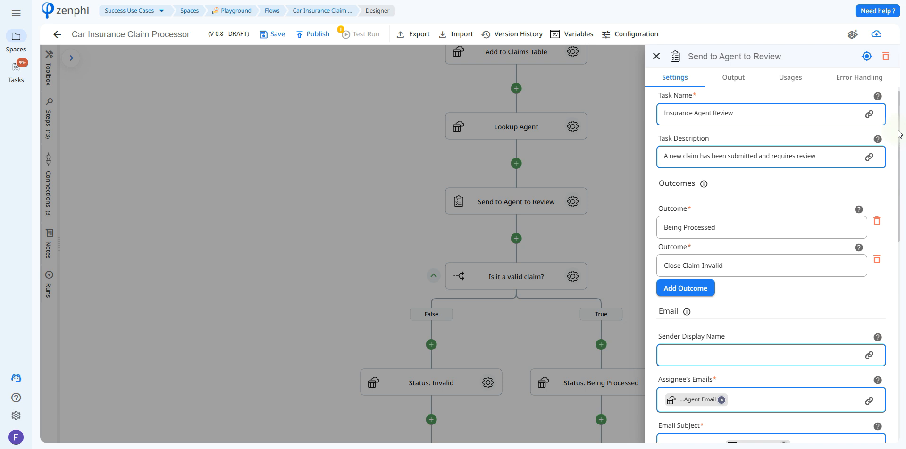
{"action": "left_click_drag", "start_coordinate": [899, 134], "coordinate": [902, 172]}
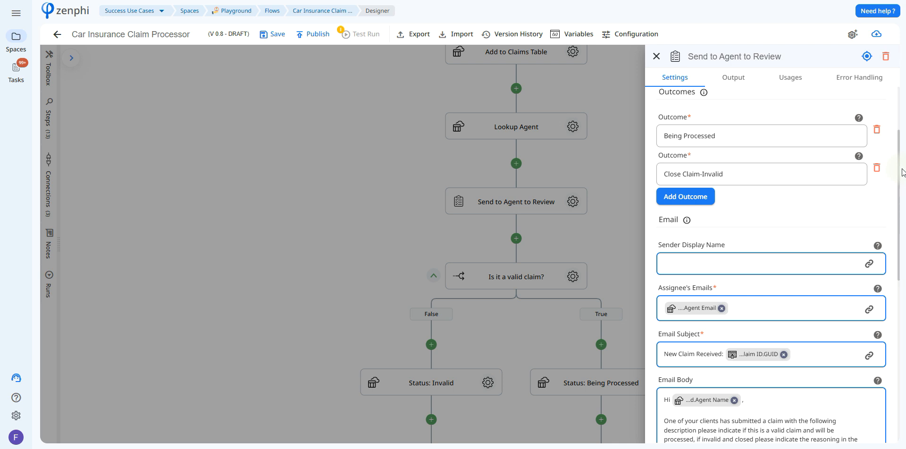
{"action": "scroll", "coordinate": [901, 172], "scroll_direction": "down", "scroll_amount": 3}
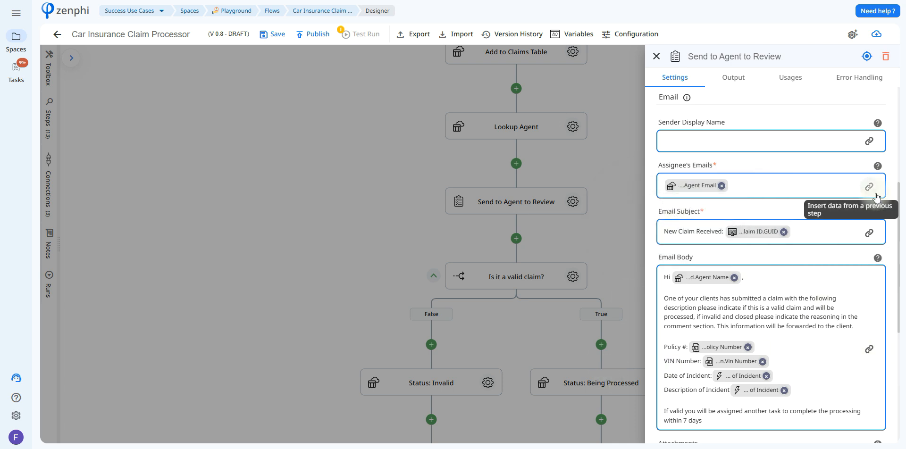
{"action": "scroll", "coordinate": [769, 260], "scroll_direction": "down", "scroll_amount": 4}
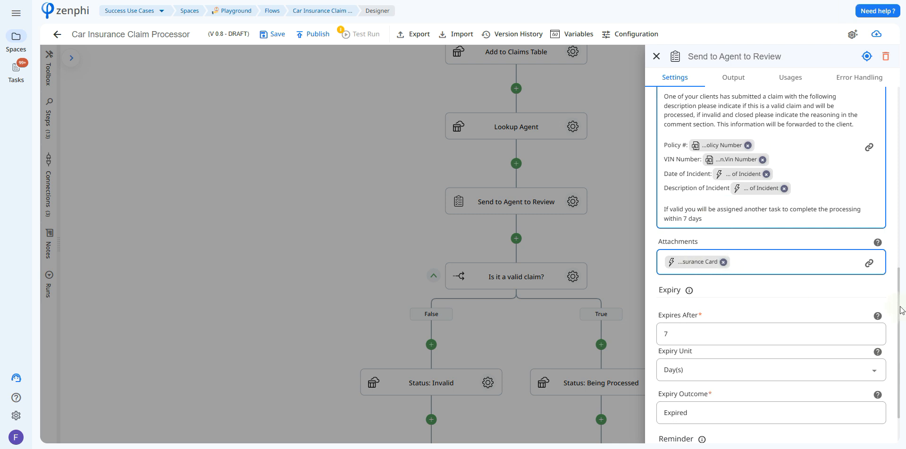
{"action": "scroll", "coordinate": [901, 316], "scroll_direction": "down", "scroll_amount": 1}
{"action": "scroll", "coordinate": [901, 316], "scroll_direction": "down", "scroll_amount": 1}
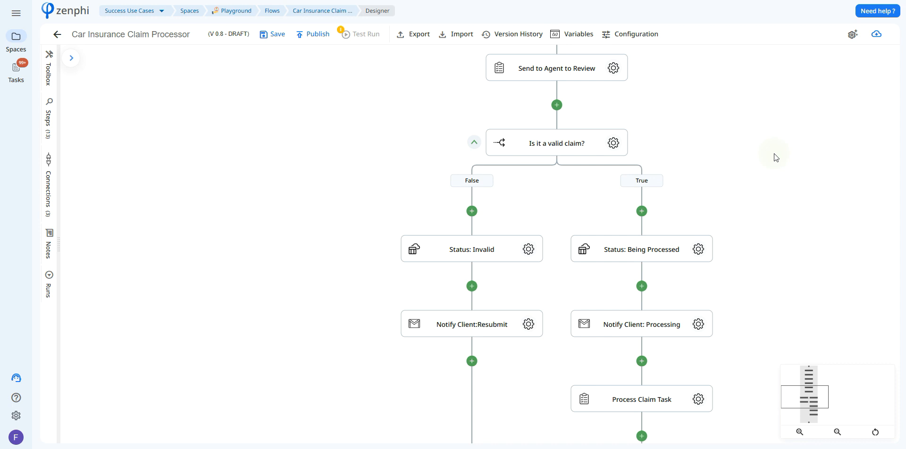
- Inspect the Is it a valid claim? condition and the Status: Invalid step's Record Id token source
{"action": "left_click", "coordinate": [617, 145]}
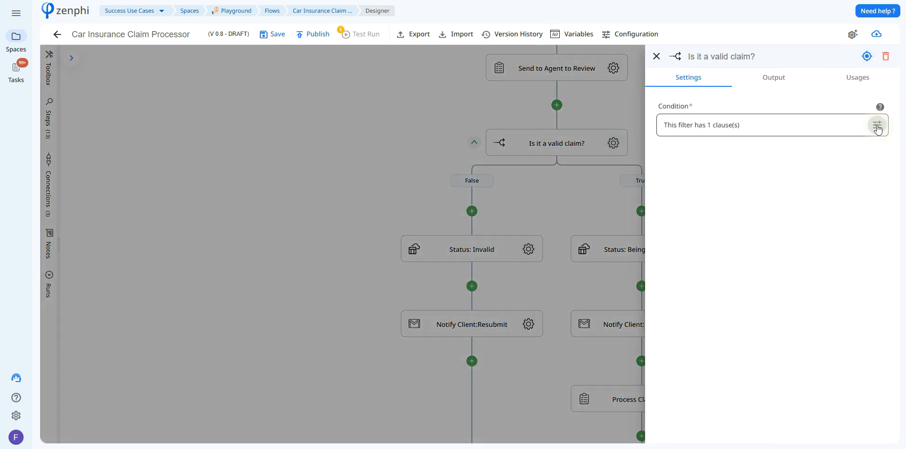
{"action": "left_click", "coordinate": [881, 125]}
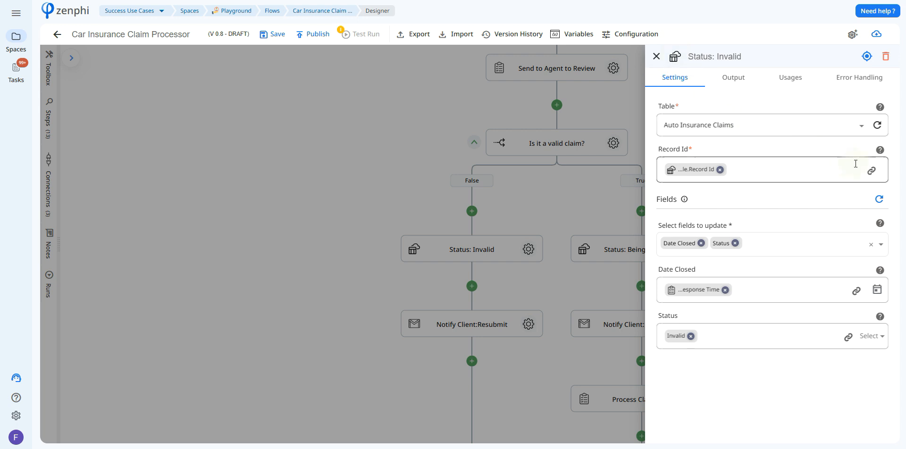
{"action": "left_click", "coordinate": [871, 170]}
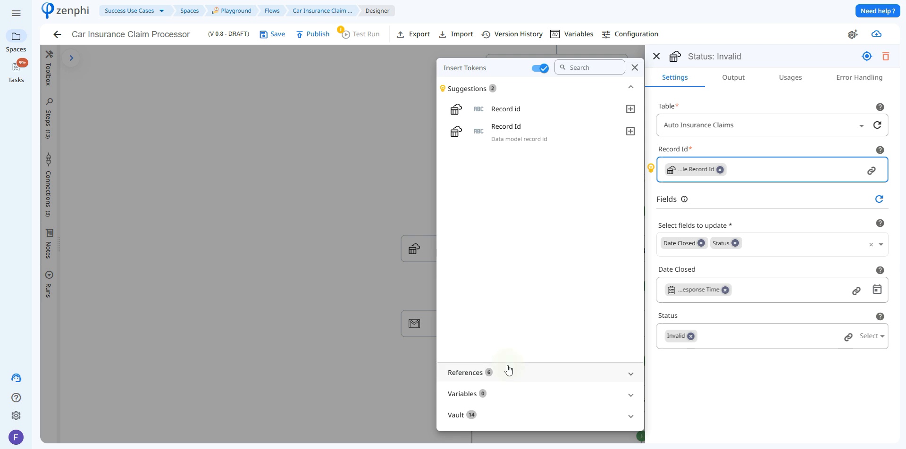
{"action": "left_click", "coordinate": [509, 372]}
{"action": "left_click", "coordinate": [558, 168]}
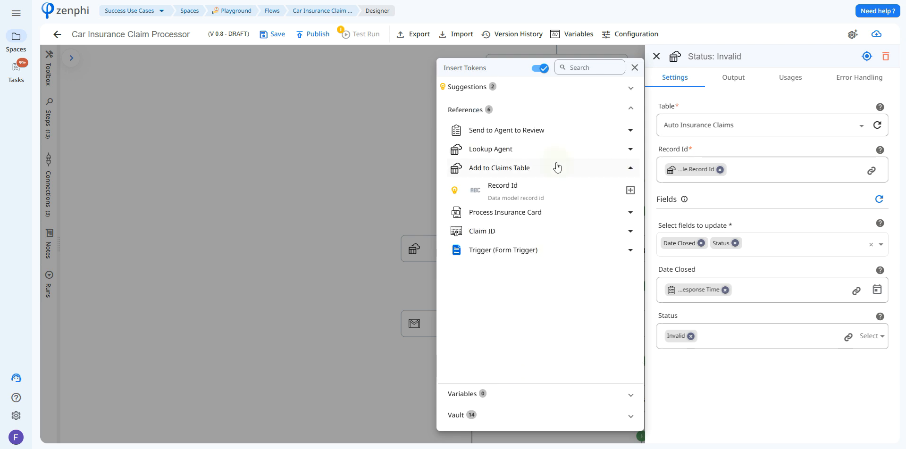
- Check the Status: Invalid step's Date Closed token source from the Send to Agent to Review task
{"action": "left_click", "coordinate": [630, 190]}
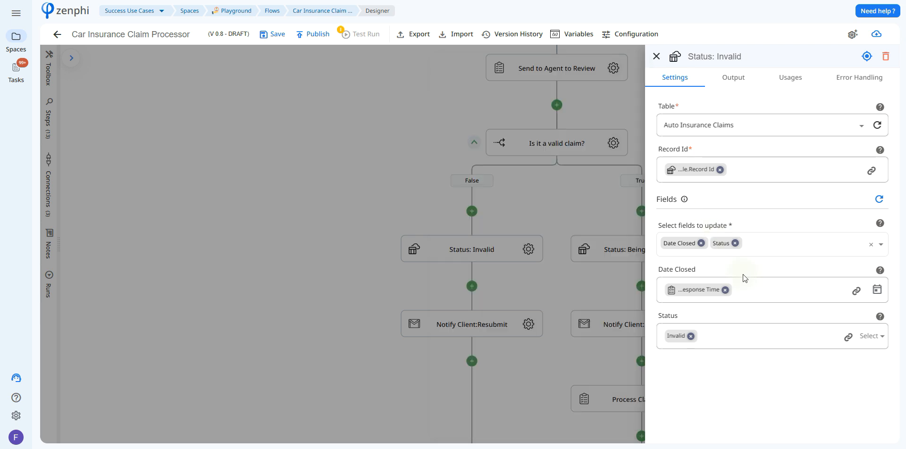
{"action": "mouse_move", "coordinate": [882, 271]}
{"action": "left_click", "coordinate": [856, 291]}
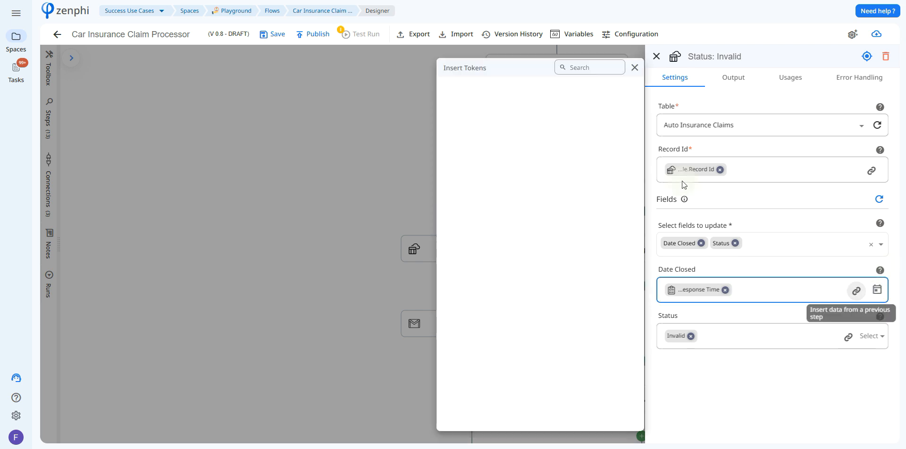
{"action": "left_click", "coordinate": [541, 118]}
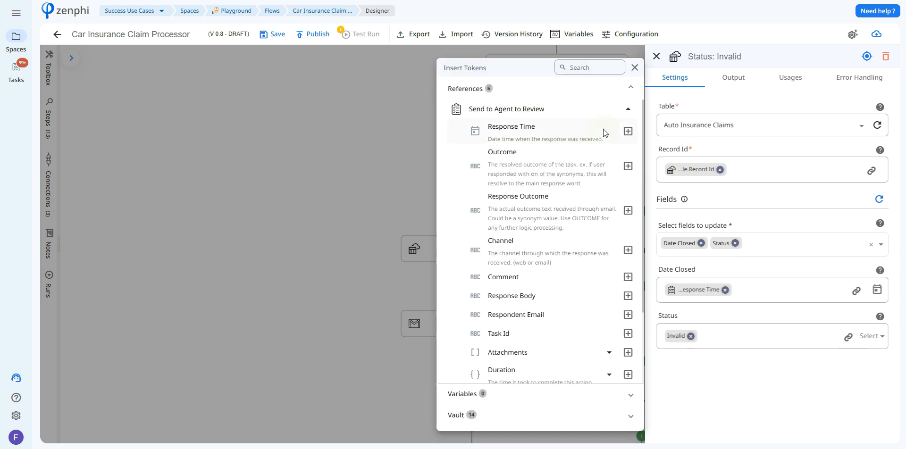
{"action": "left_click", "coordinate": [783, 356]}
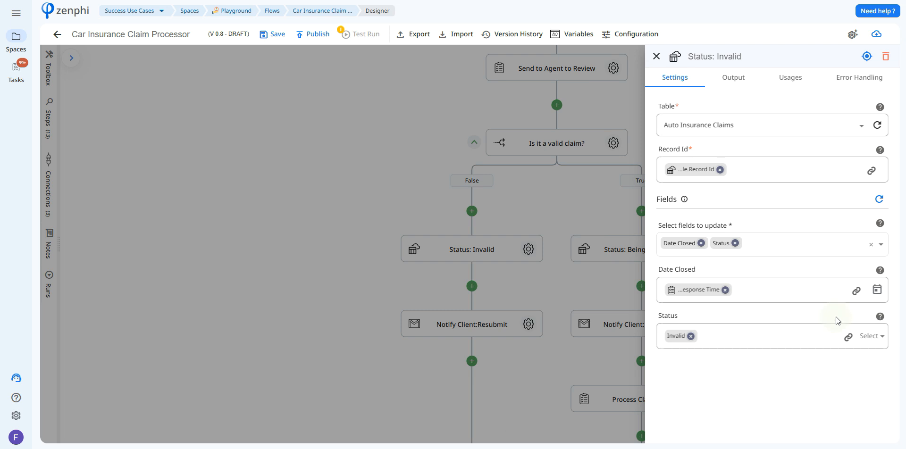
- Open the Notify Client:Resubmit step and review its connection, recipient, subject and body
{"action": "left_click", "coordinate": [656, 56]}
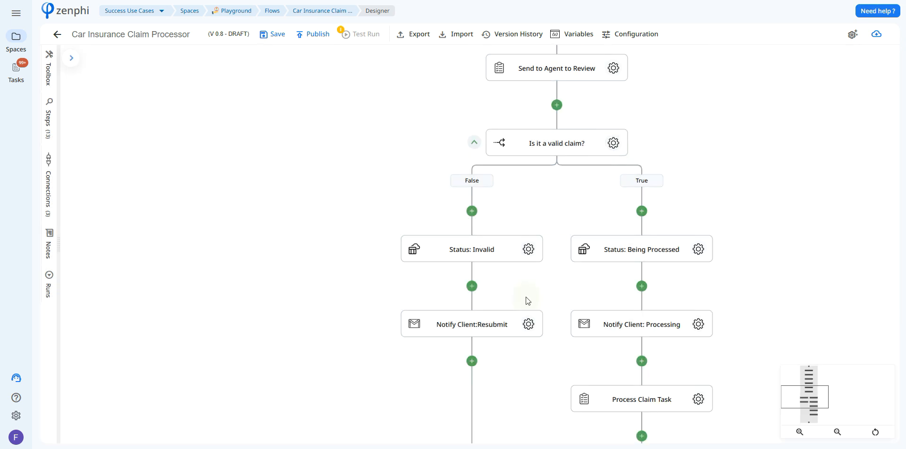
{"action": "left_click", "coordinate": [529, 325]}
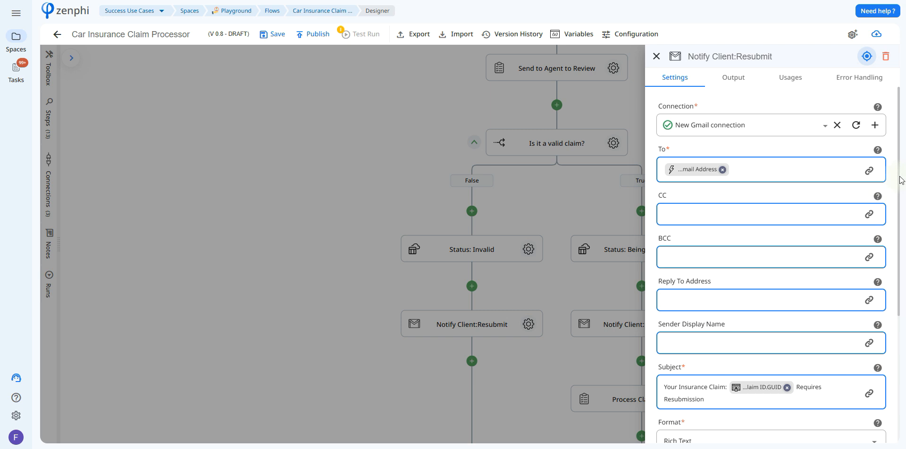
{"action": "left_click_drag", "start_coordinate": [902, 180], "coordinate": [869, 327]}
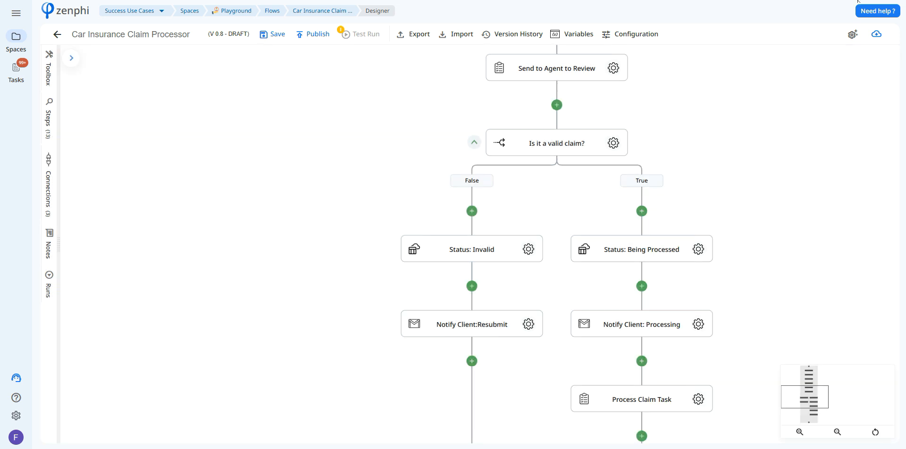
- Inspect the Status: Being Processed step's table, record id, fields to update and status value
{"action": "left_click", "coordinate": [698, 249]}
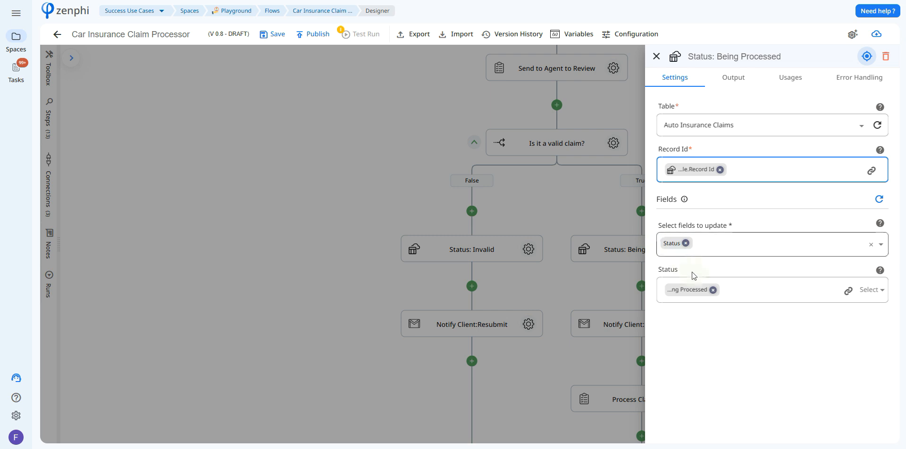
{"action": "left_click", "coordinate": [695, 287]}
{"action": "left_click", "coordinate": [577, 231]}
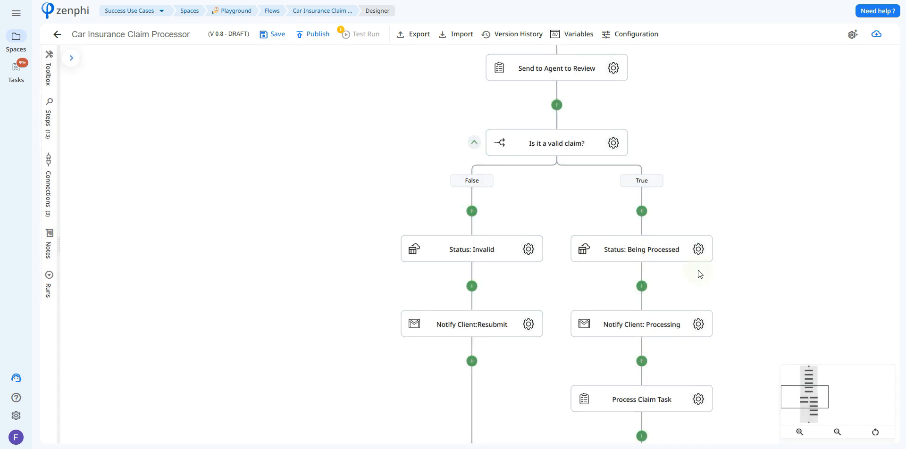
- Review the Notify Client: Processing email's connection, recipient, subject and body
{"action": "left_click", "coordinate": [673, 264]}
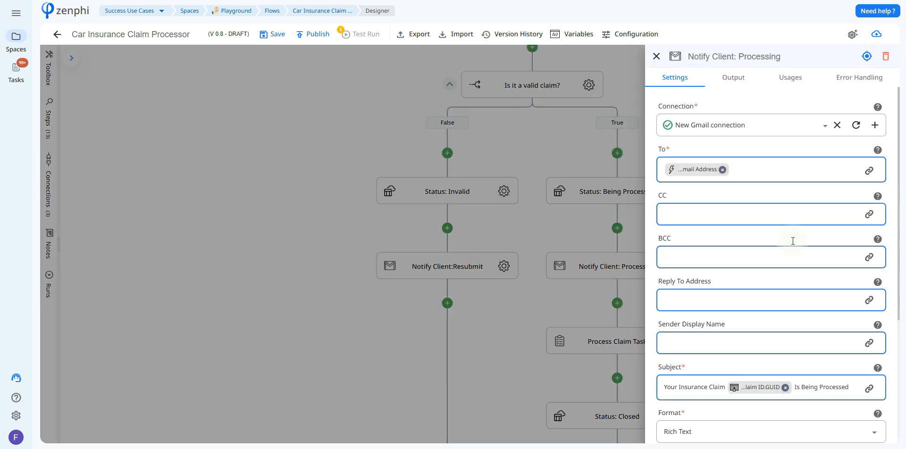
{"action": "scroll", "coordinate": [900, 203], "scroll_direction": "down", "scroll_amount": 2}
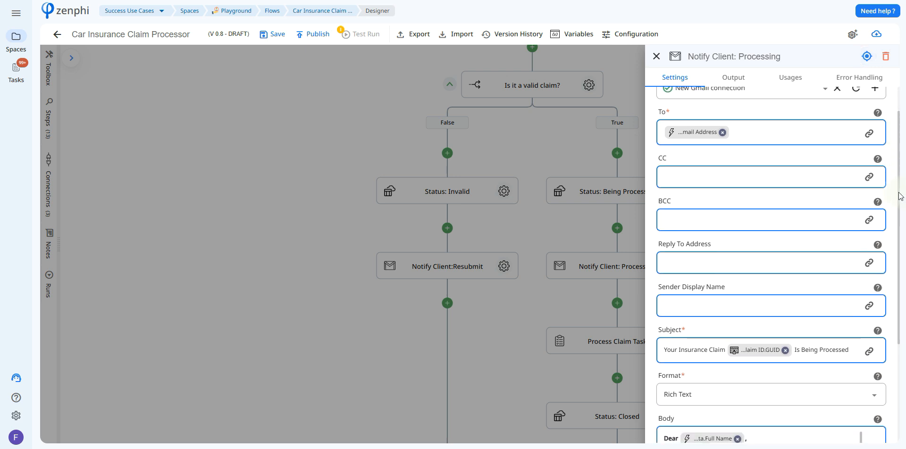
{"action": "scroll", "coordinate": [900, 203], "scroll_direction": "down", "scroll_amount": 3}
{"action": "scroll", "coordinate": [870, 140], "scroll_direction": "up", "scroll_amount": 5}
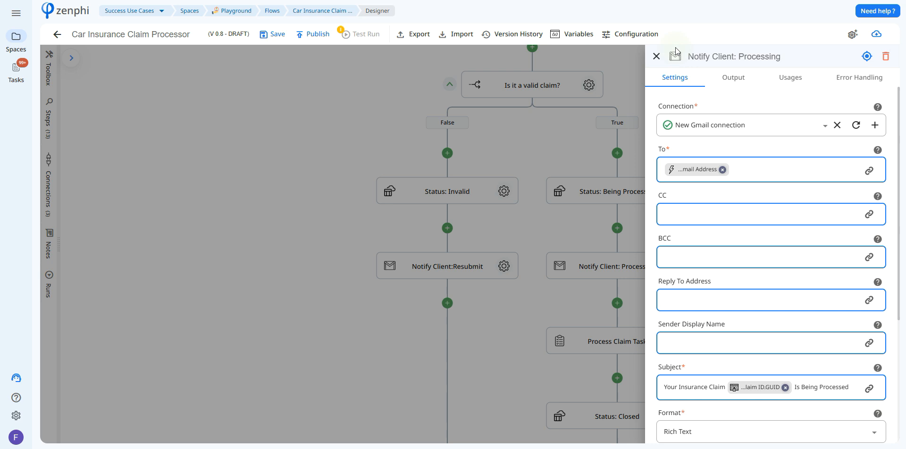
{"action": "left_click", "coordinate": [656, 56]}
- Review the Process Claim Task's name, description, outcome, assignee, email content, attachment and expiry settings
{"action": "left_click", "coordinate": [654, 270]}
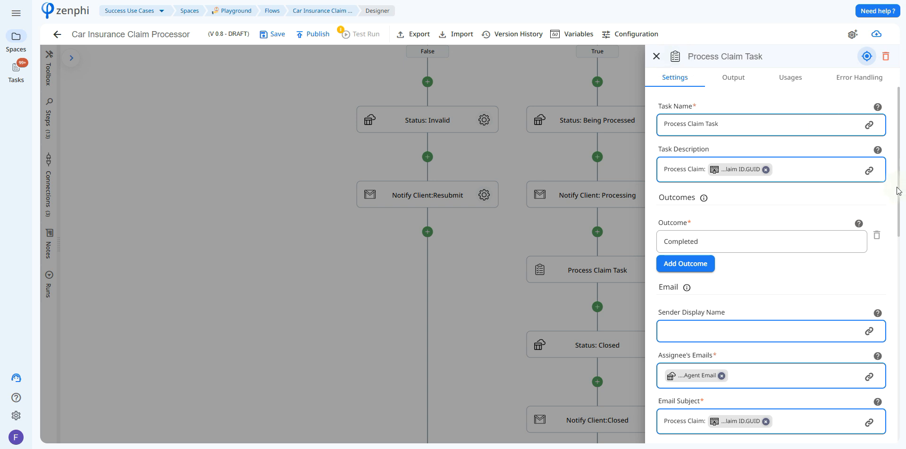
{"action": "left_click_drag", "start_coordinate": [901, 192], "coordinate": [904, 295]}
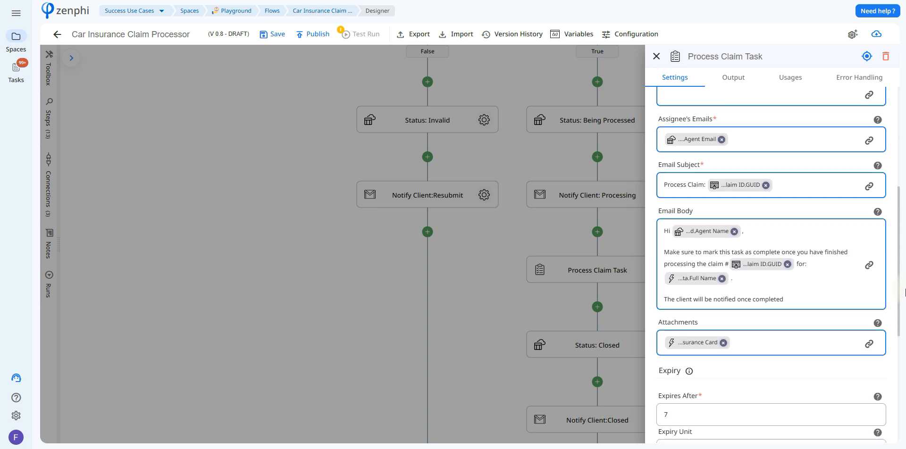
{"action": "left_click", "coordinate": [497, 292]}
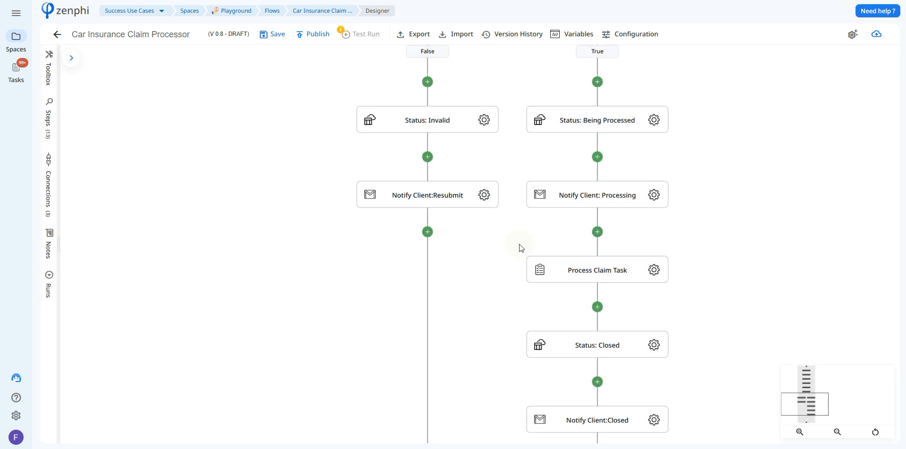
- Inspect the Status: Closed step's record id, fields to update, Closed status option and date closed source
{"action": "left_click", "coordinate": [653, 351]}
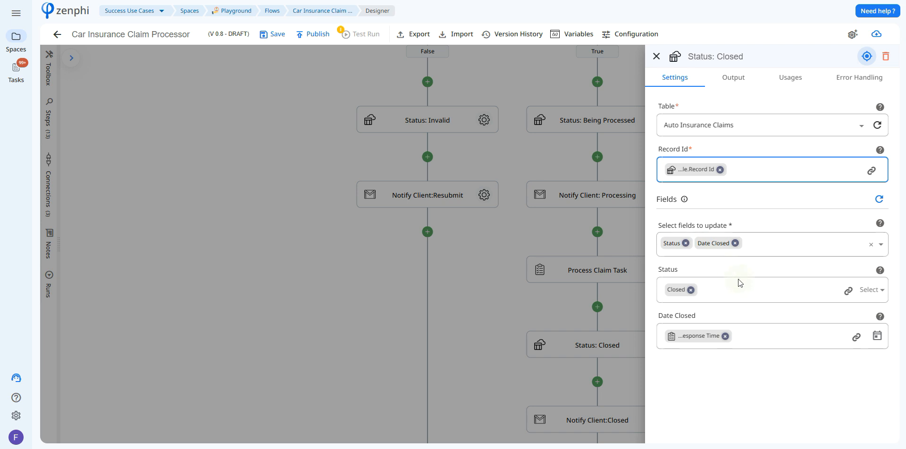
{"action": "left_click", "coordinate": [680, 291]}
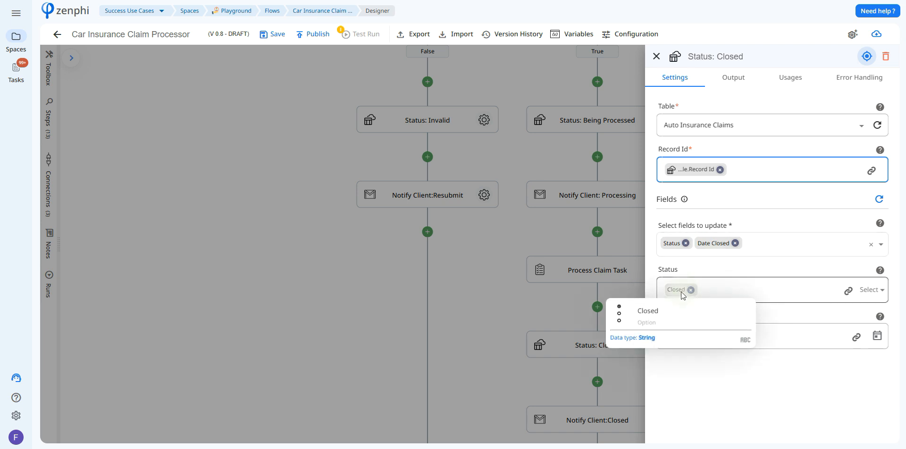
{"action": "left_click", "coordinate": [731, 388]}
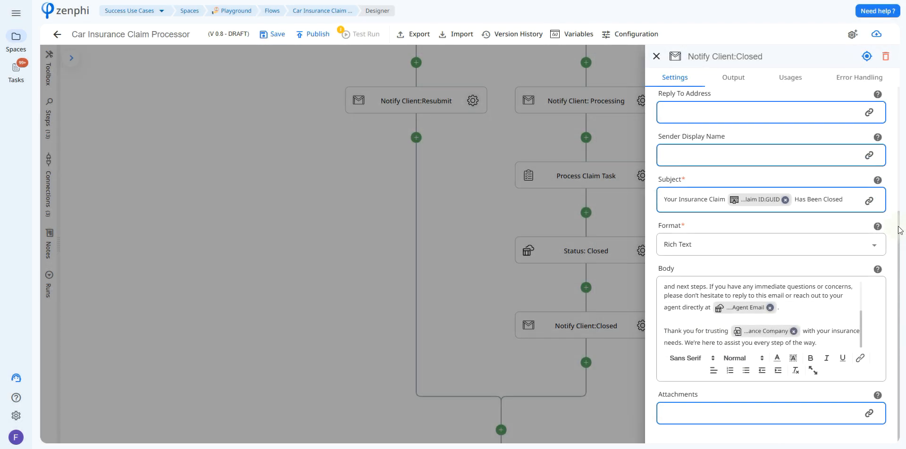
- Review the Notify Client:Closed email's recipient, CC, subject and body
{"action": "scroll", "coordinate": [889, 141], "scroll_direction": "up", "scroll_amount": 3}
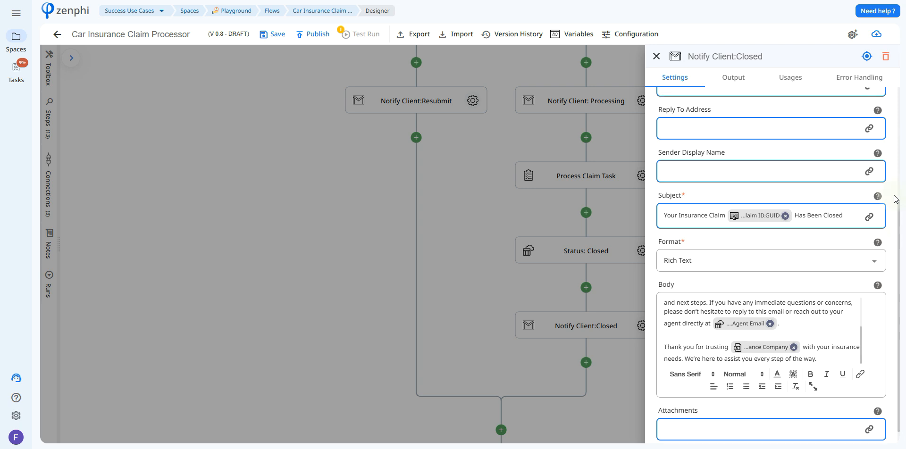
{"action": "scroll", "coordinate": [887, 118], "scroll_direction": "up", "scroll_amount": 2}
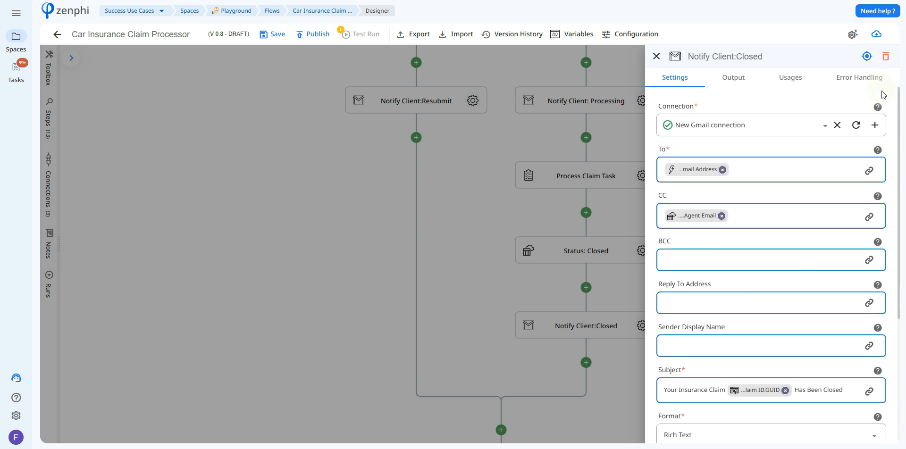
{"action": "scroll", "coordinate": [894, 189], "scroll_direction": "down", "scroll_amount": 4}
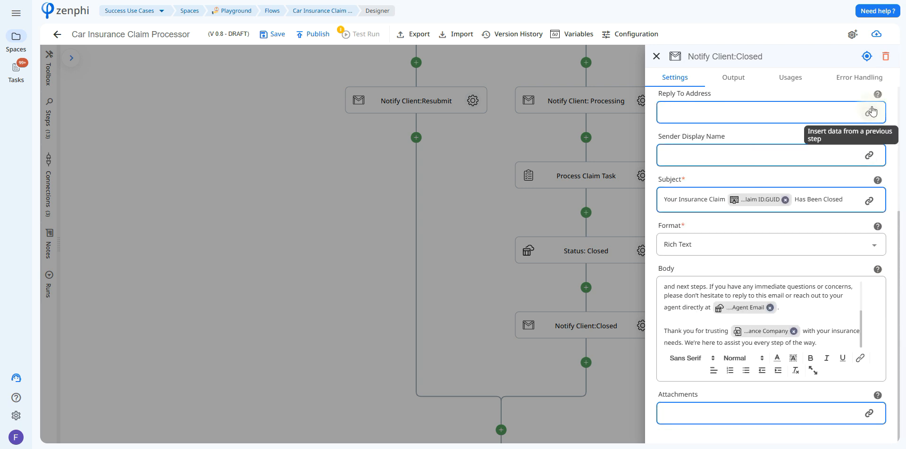